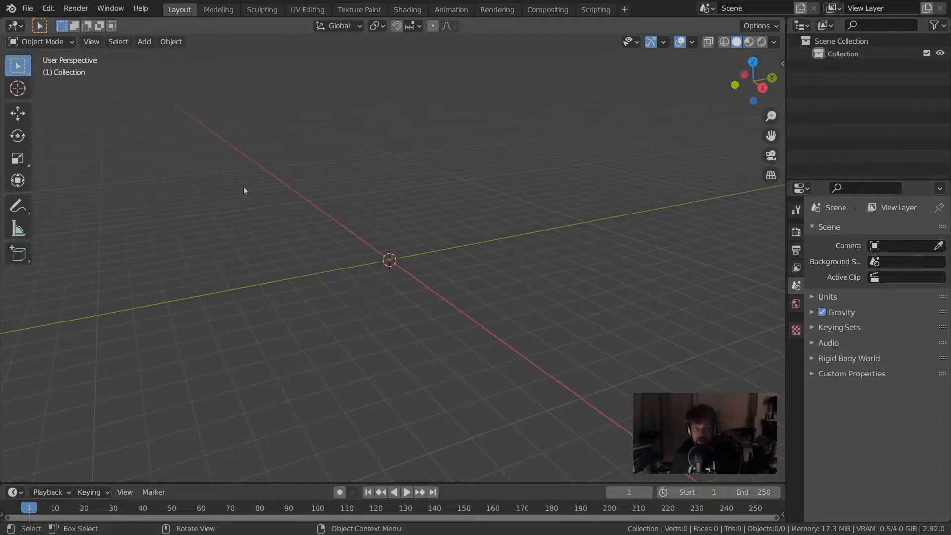
# Step: Add a cube mesh at the world origin
pyautogui.hotkey('shift', 'a')
pyautogui.moveTo(245, 190)
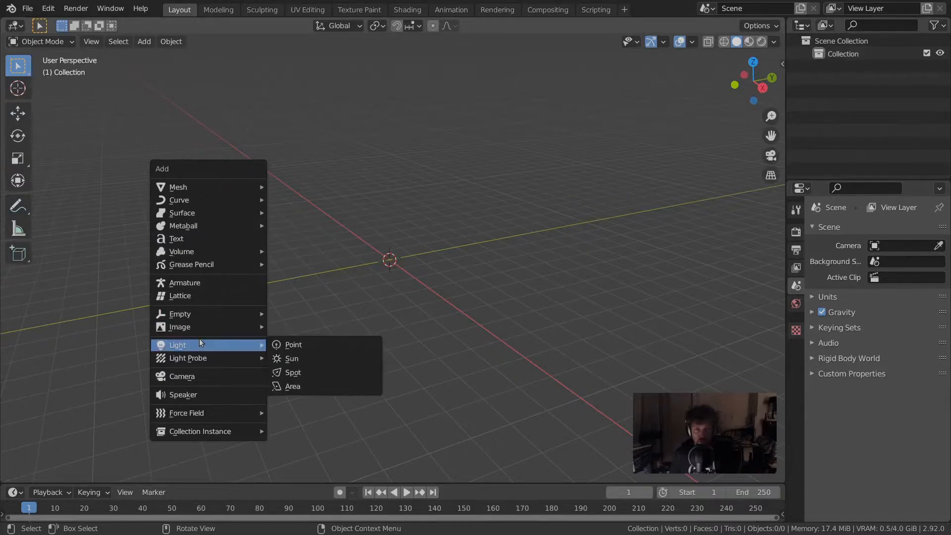
pyautogui.moveTo(190, 183)
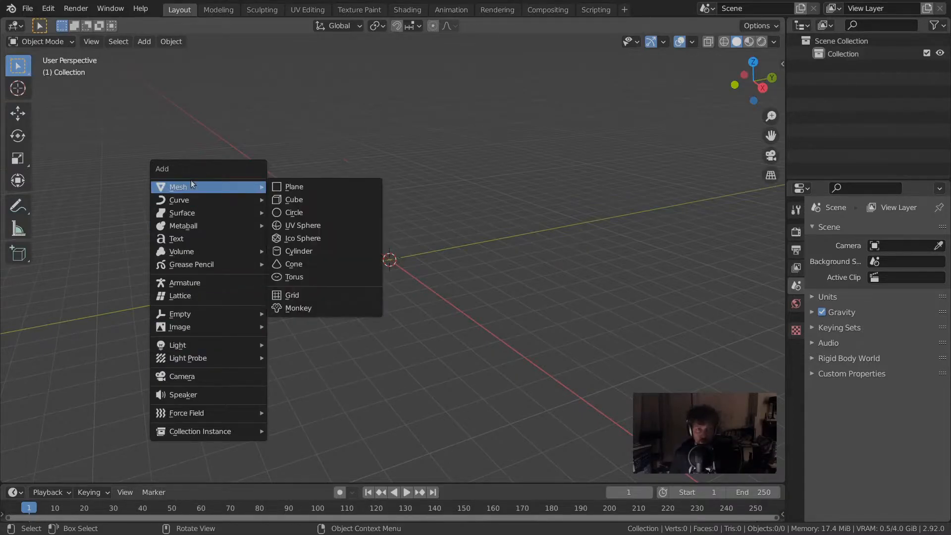
pyautogui.click(287, 200)
pyautogui.scroll(2, 376, 240)
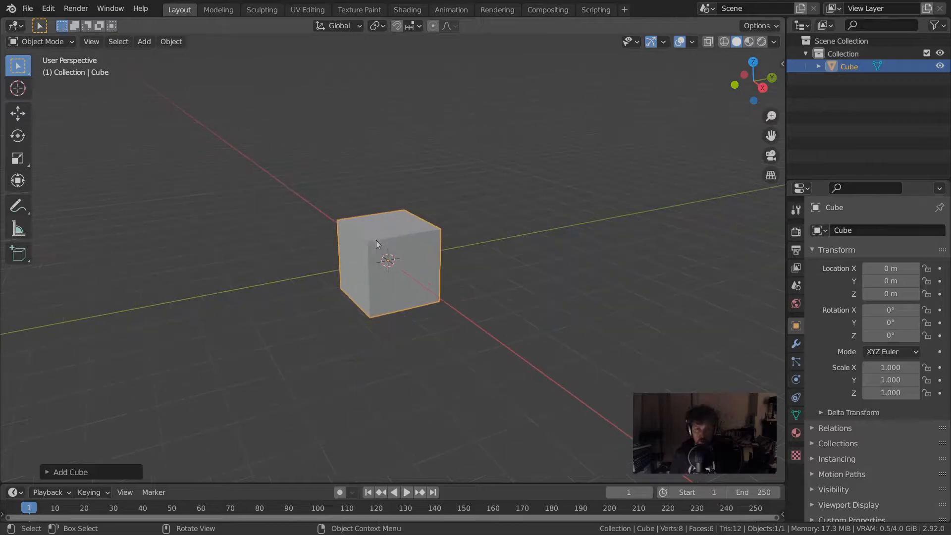
pyautogui.moveTo(430, 291); pyautogui.dragTo(404, 292, button='middle')
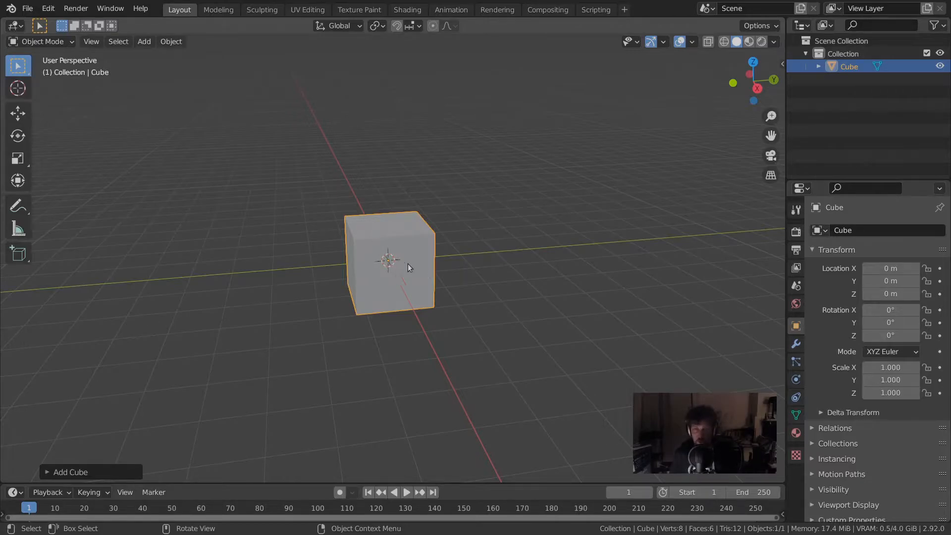
# Step: Show the sidebar's 3D cursor settings and shift the cursor's X location to -0.4 m
pyautogui.press('n')
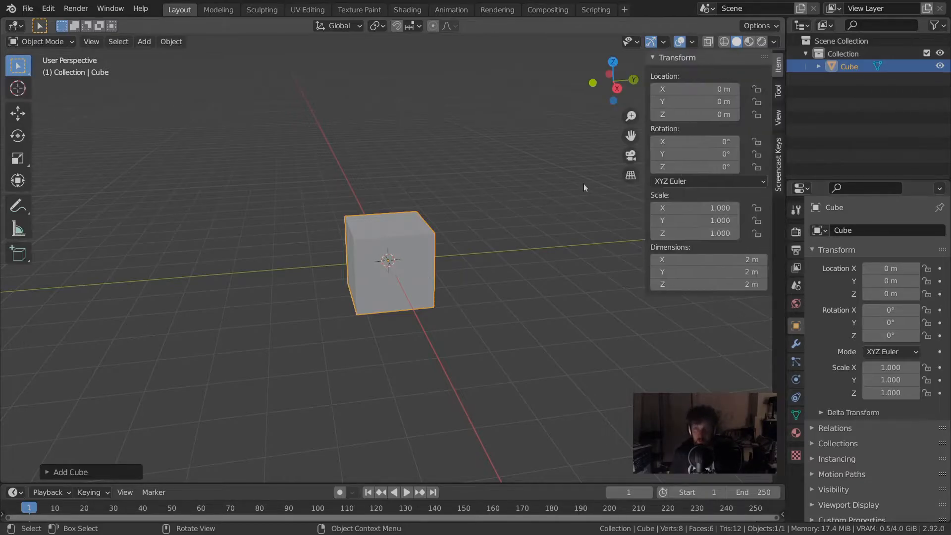
pyautogui.click(780, 117)
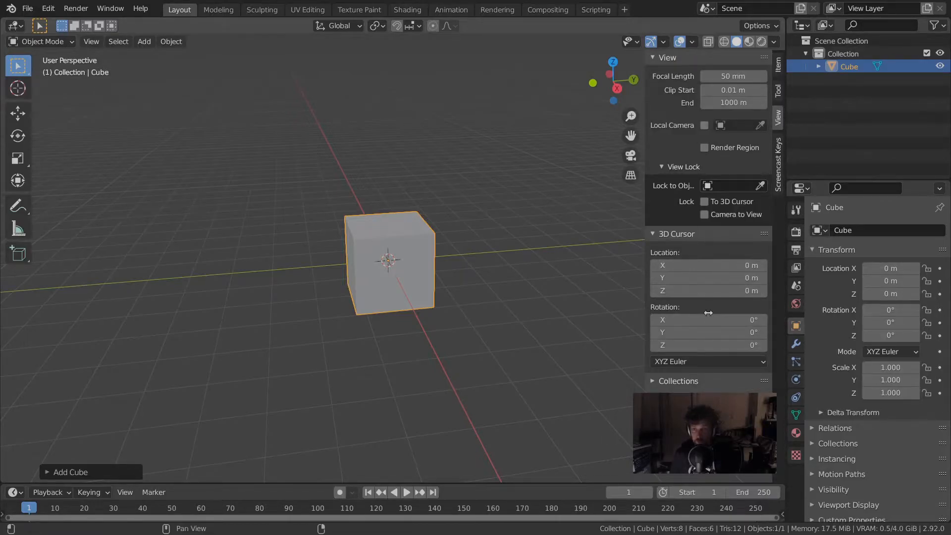
pyautogui.moveTo(733, 265)
pyautogui.mouseDown()
pyautogui.moveTo(760, 265)
pyautogui.moveTo(689, 266)
pyautogui.moveTo(723, 266)
pyautogui.mouseUp()
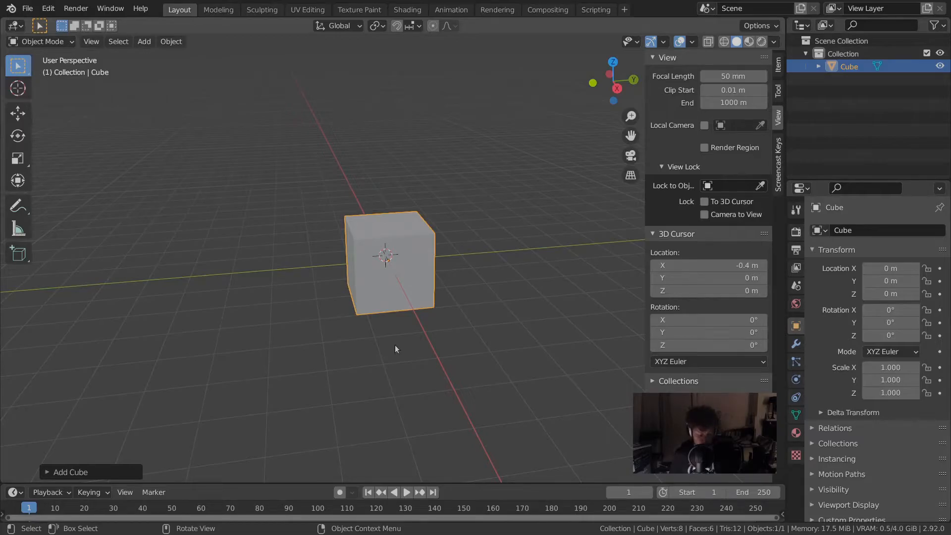
# Step: Reset the 3D cursor to the world origin
pyautogui.hotkey('shift', 'c')
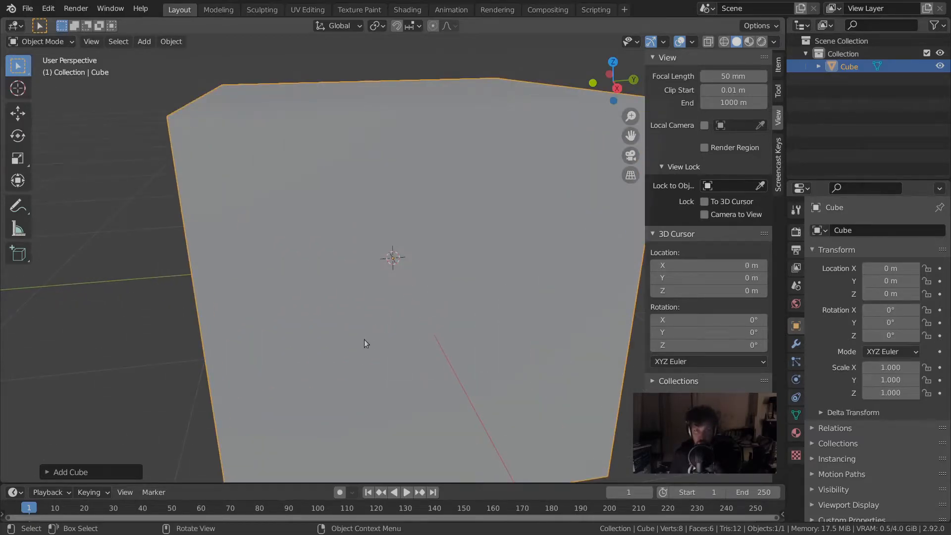
pyautogui.scroll(-5, 365, 341)
pyautogui.moveTo(312, 355); pyautogui.dragTo(348, 354, button='middle')
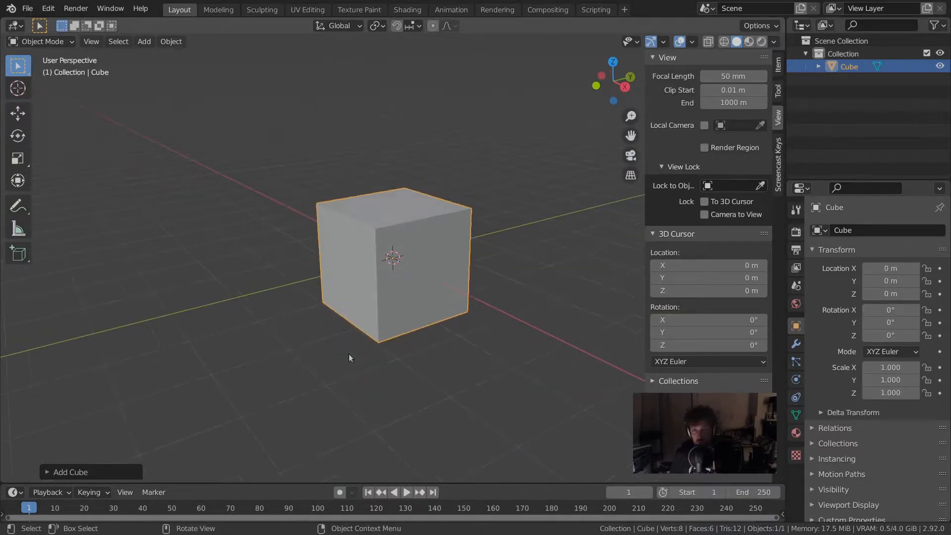
pyautogui.scroll(-1, 349, 354)
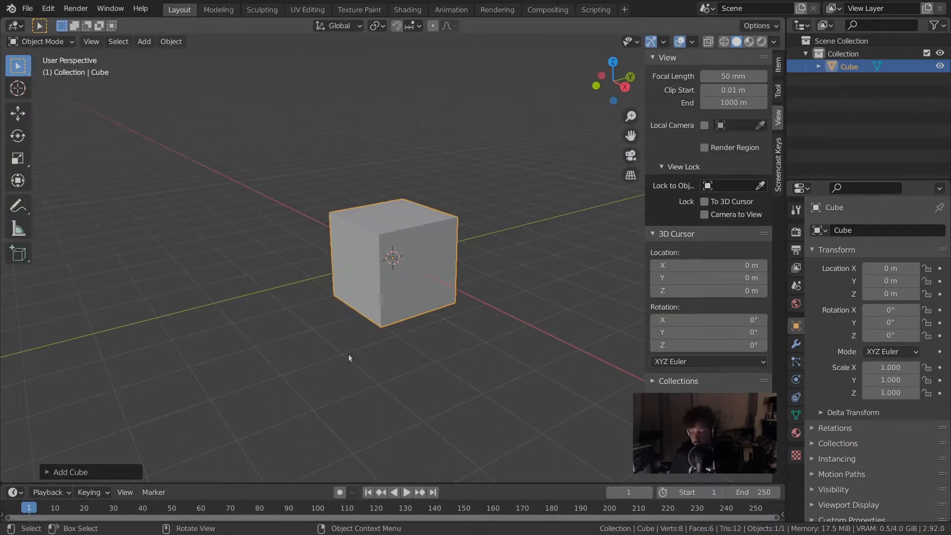
# Step: Duplicate the cube and place the copy about 1.16 m in X, 4.11 m in Y and 0.66 m in Z away
pyautogui.moveTo(509, 295); pyautogui.dragTo(400, 297, button='middle')
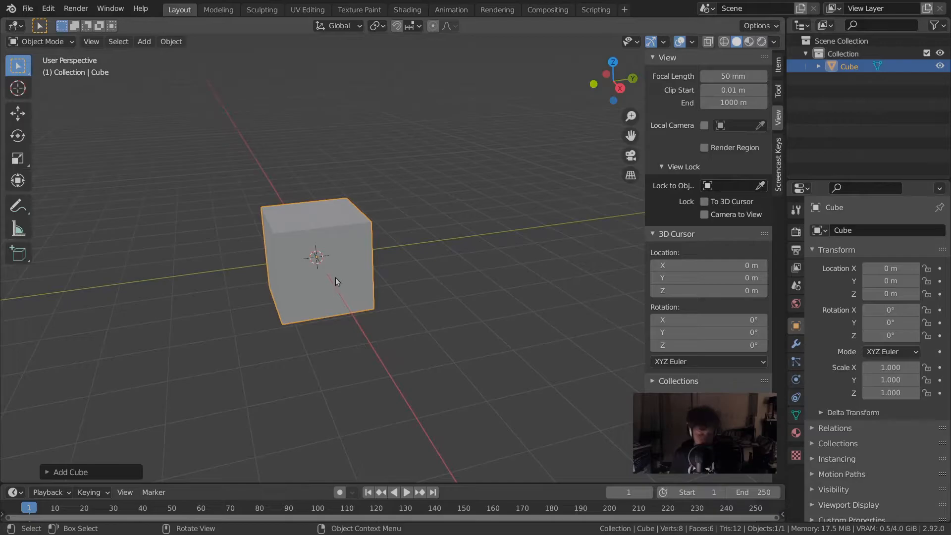
pyautogui.hotkey('shift', 'd')
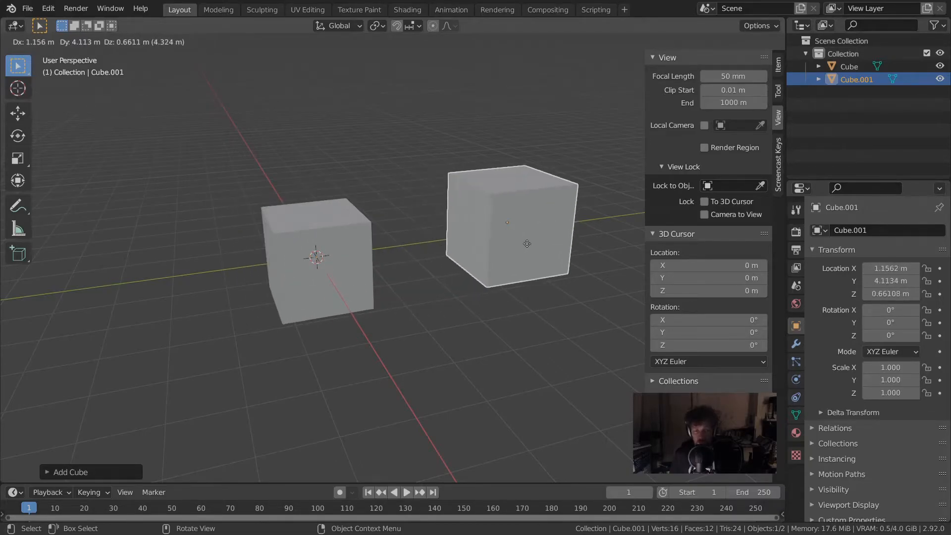
pyautogui.click(526, 243)
# Step: Duplicate both cubes together and place the copies about 5.84 m in X, 2.58 m in Y and -0.21 m in Z away
pyautogui.moveTo(246, 292); pyautogui.dragTo(337, 314, button='middle')
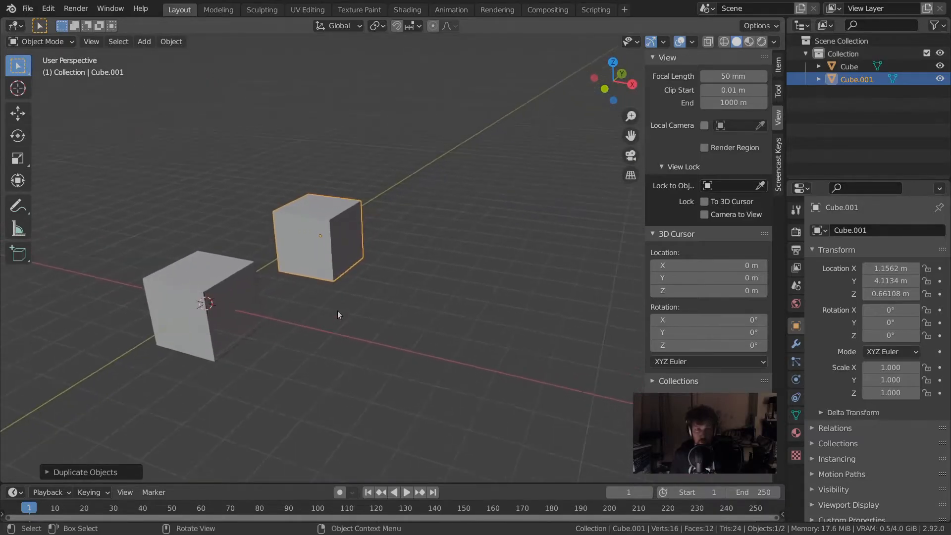
pyautogui.keyDown('shift'); pyautogui.click(231, 293); pyautogui.keyUp('shift')
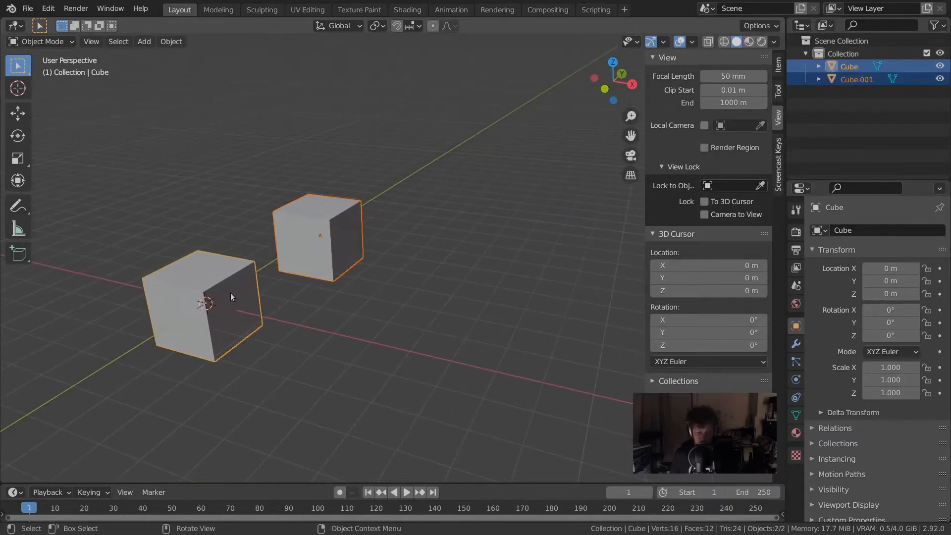
pyautogui.hotkey('shift', 'd')
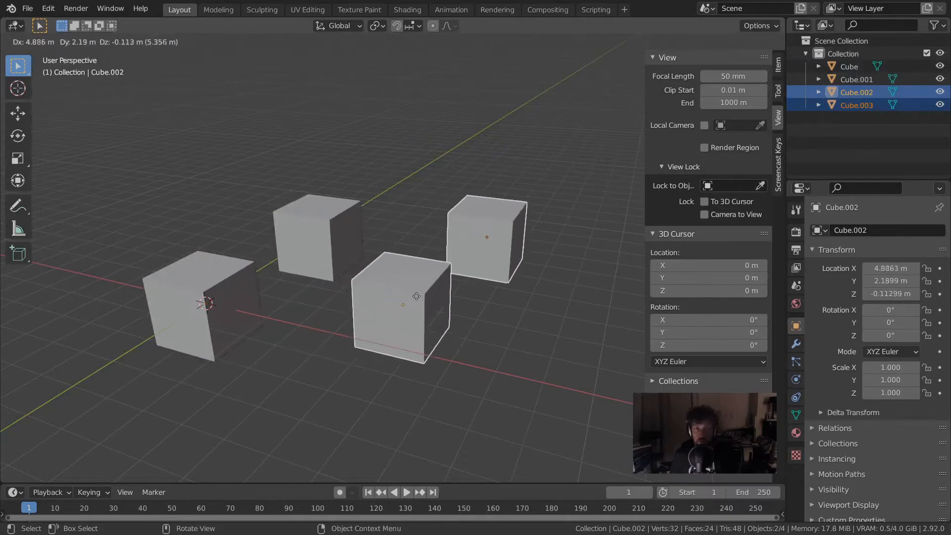
pyautogui.click(529, 295)
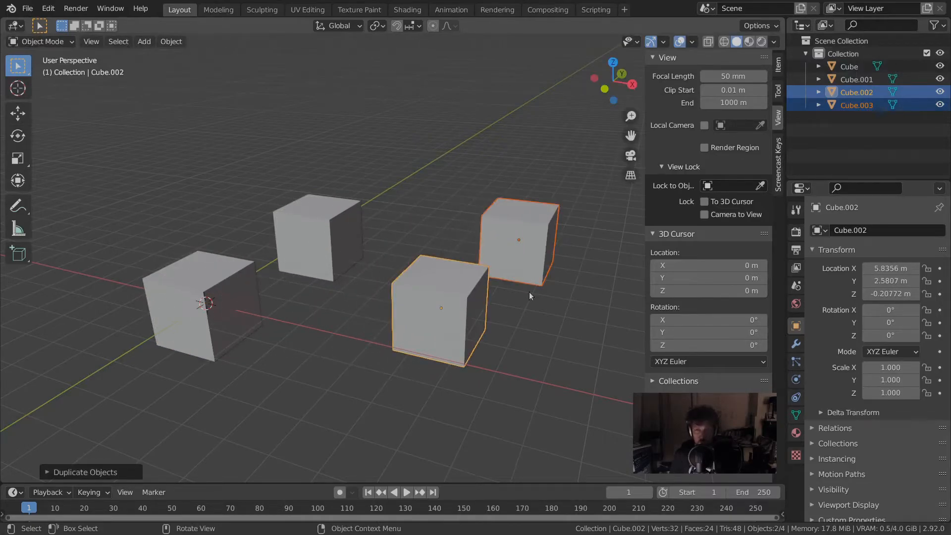
pyautogui.moveTo(529, 295); pyautogui.dragTo(512, 325, button='middle')
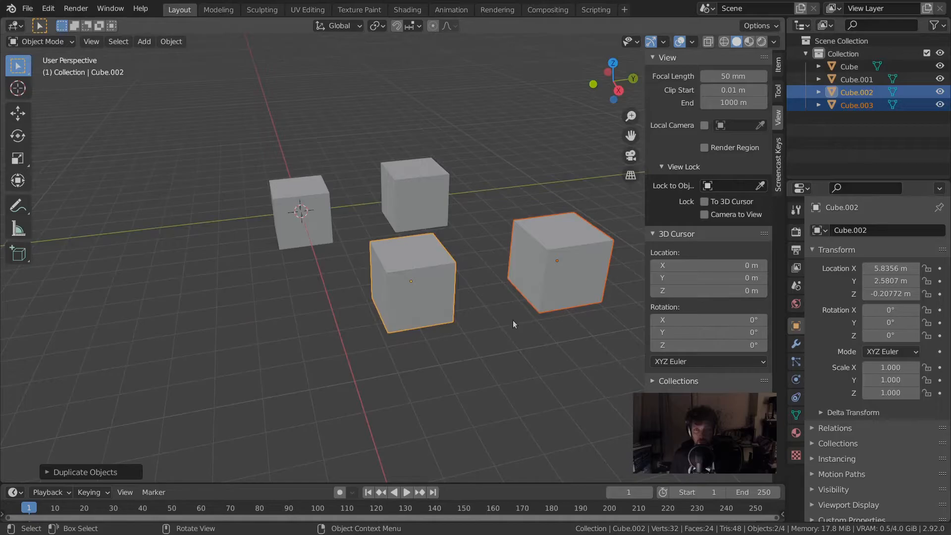
# Step: Rename the original cube at the origin to Cube.004
pyautogui.click(303, 219)
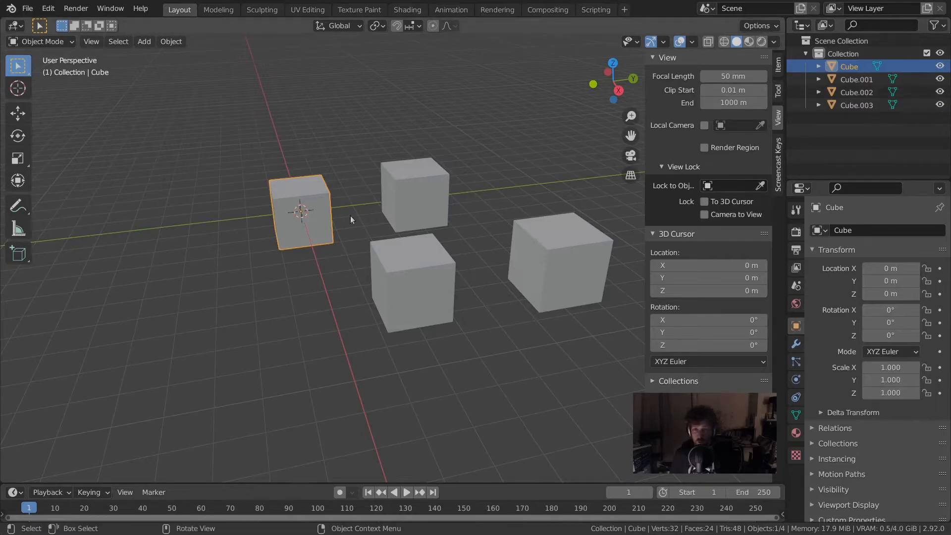
pyautogui.keyDown('shift'); pyautogui.moveTo(512, 303); pyautogui.dragTo(461, 312, button='middle'); pyautogui.keyUp('shift')
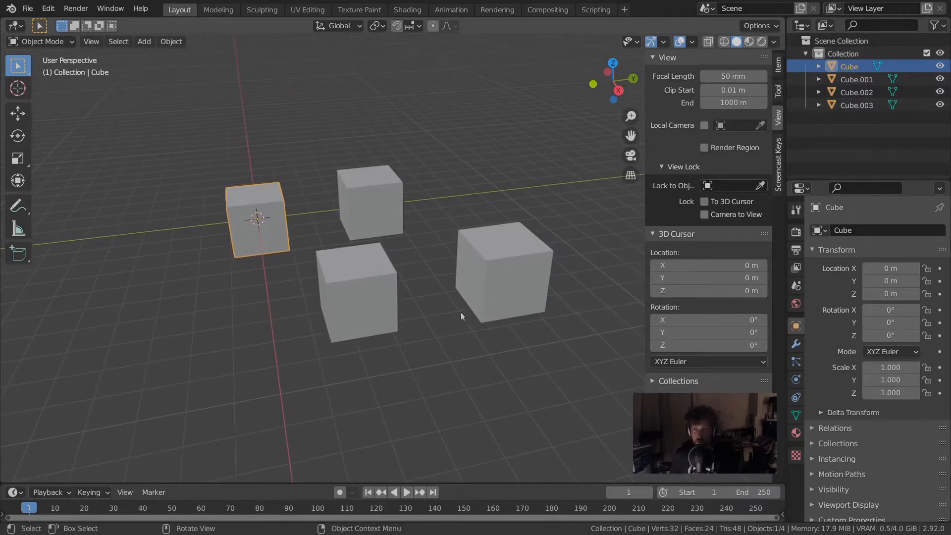
pyautogui.rightClick(461, 313)
pyautogui.press('Escape')
pyautogui.doubleClick(859, 65)
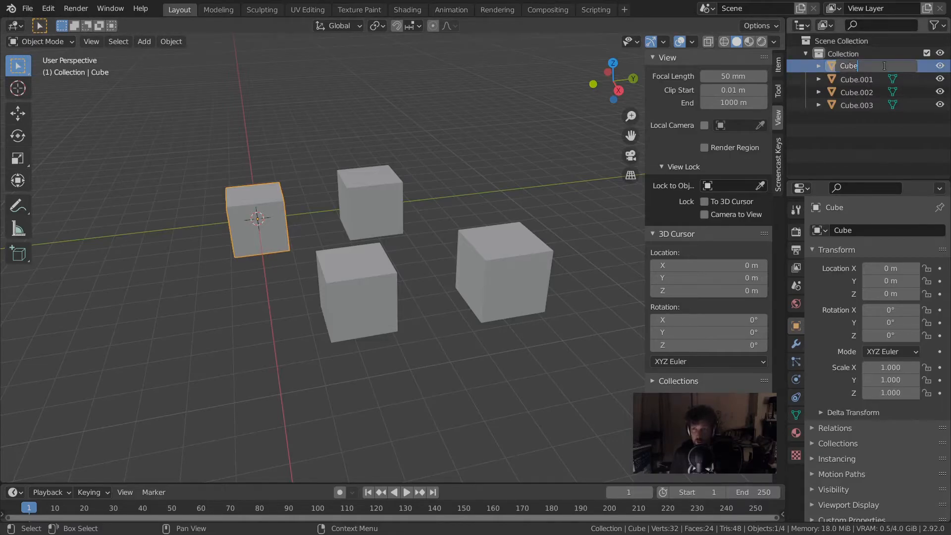
pyautogui.write('.001')
pyautogui.press('Return')
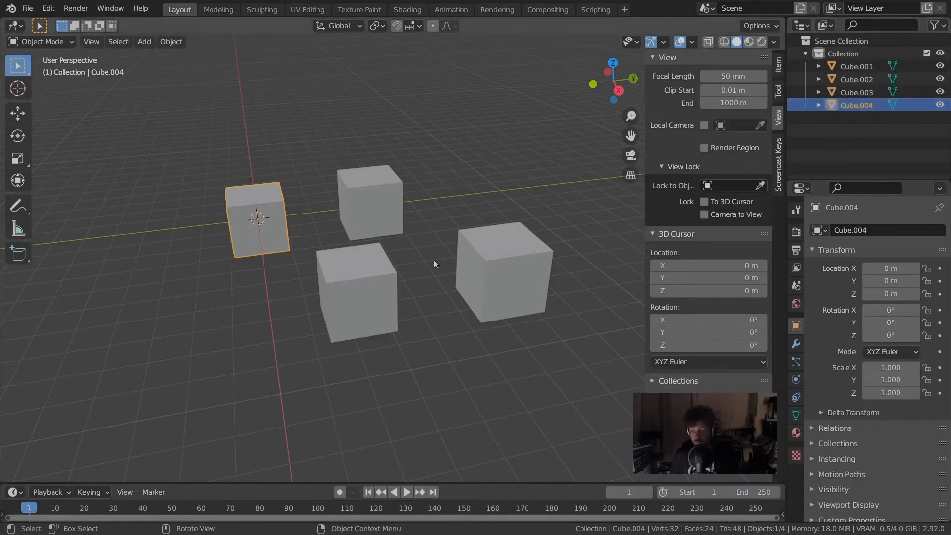
# Step: Delete the cube at the origin and its first duplicate, Cube.001
pyautogui.moveTo(439, 255); pyautogui.dragTo(276, 344, button='middle')
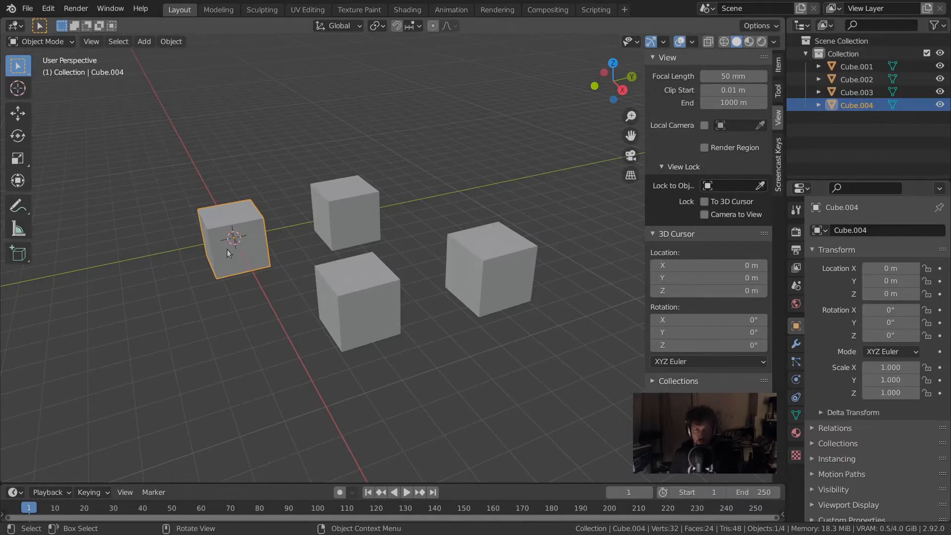
pyautogui.press('x')
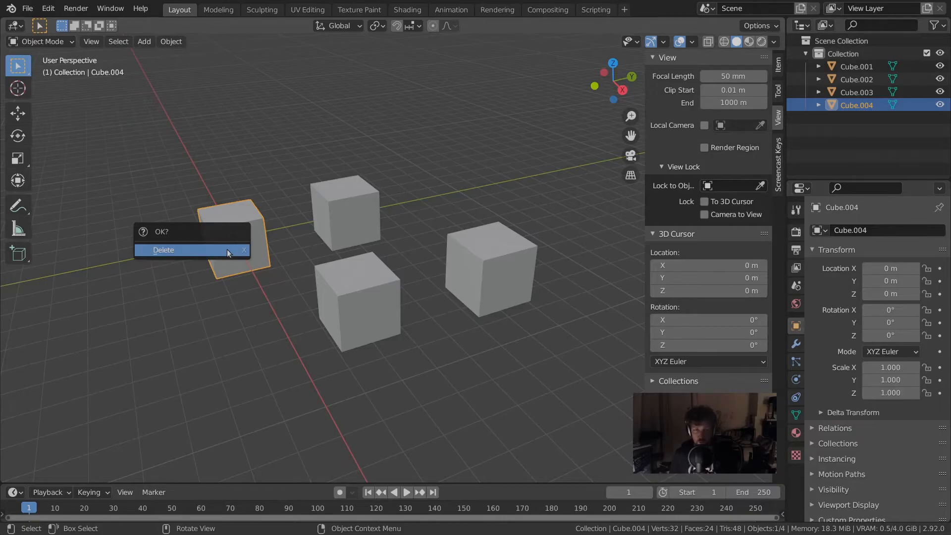
pyautogui.click(227, 249)
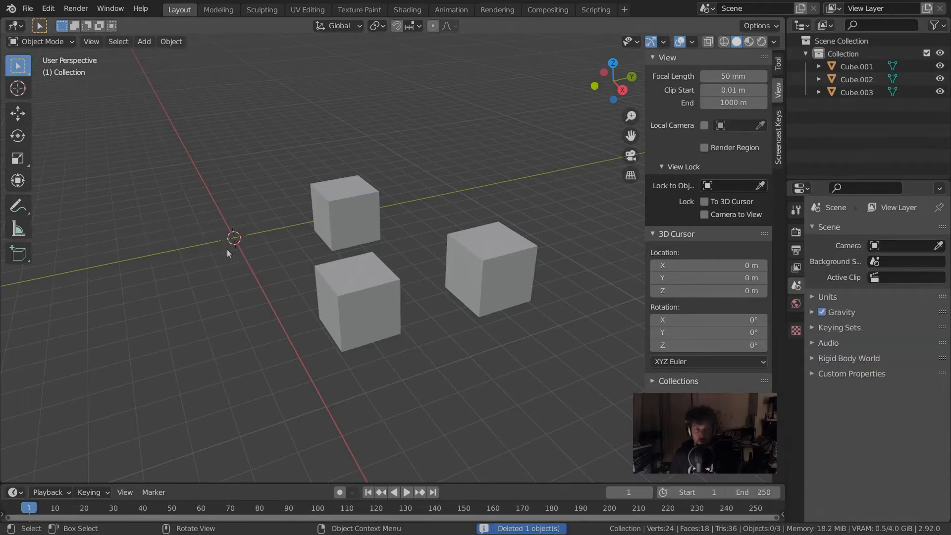
pyautogui.click(352, 199)
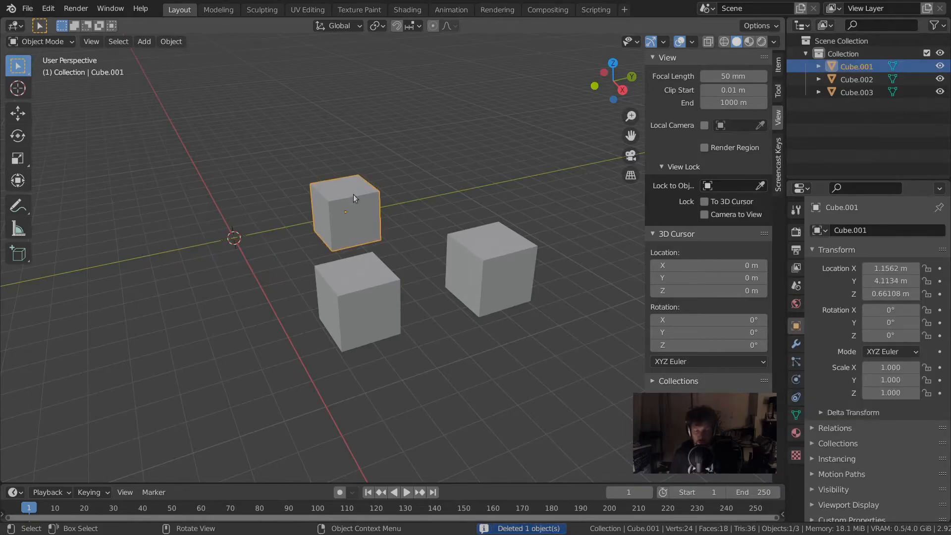
pyautogui.press('Delete')
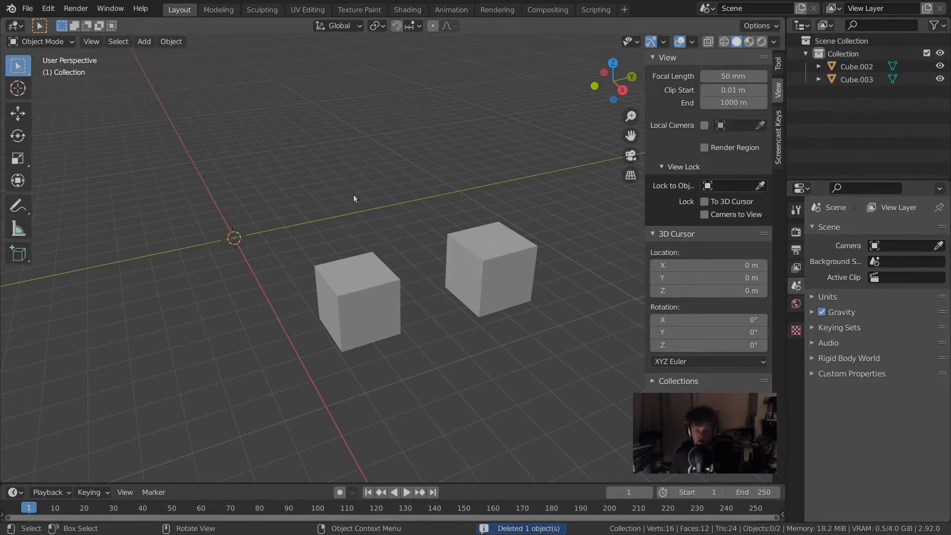
# Step: Undo the deletions of both cubes and redo them
pyautogui.hotkey('ctrl', 'z')
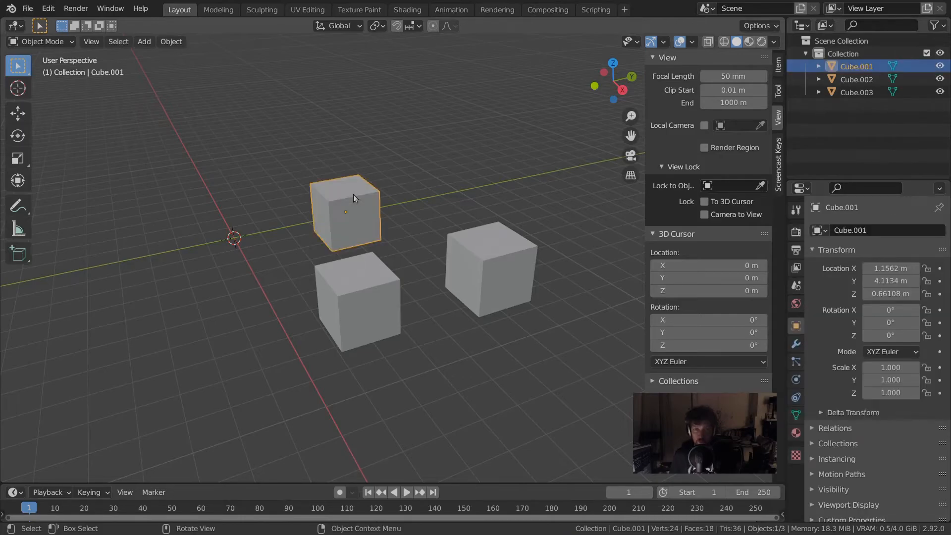
pyautogui.hotkey('ctrl', 'z')
pyautogui.hotkey('ctrl', 'z')
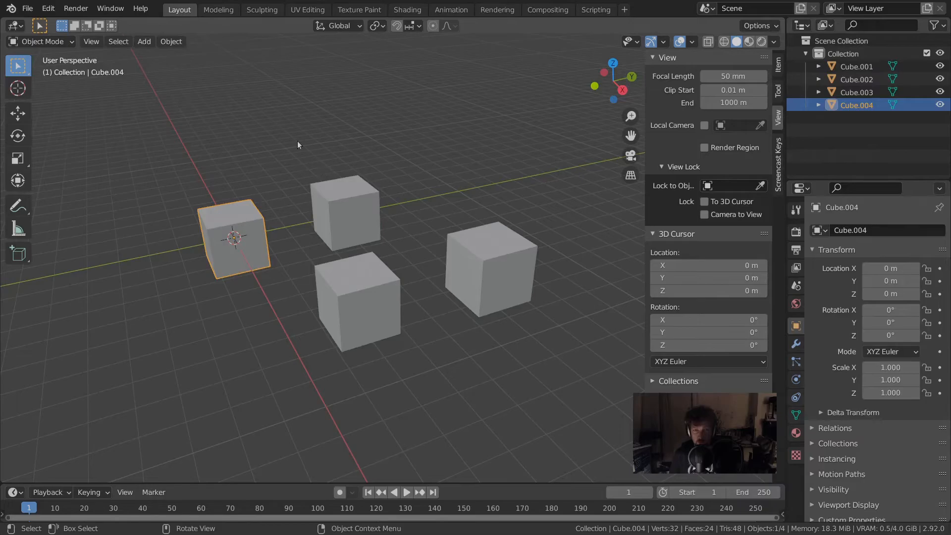
pyautogui.hotkey('ctrl', 'shift', 'z')
pyautogui.hotkey('ctrl', 'shift', 'z')
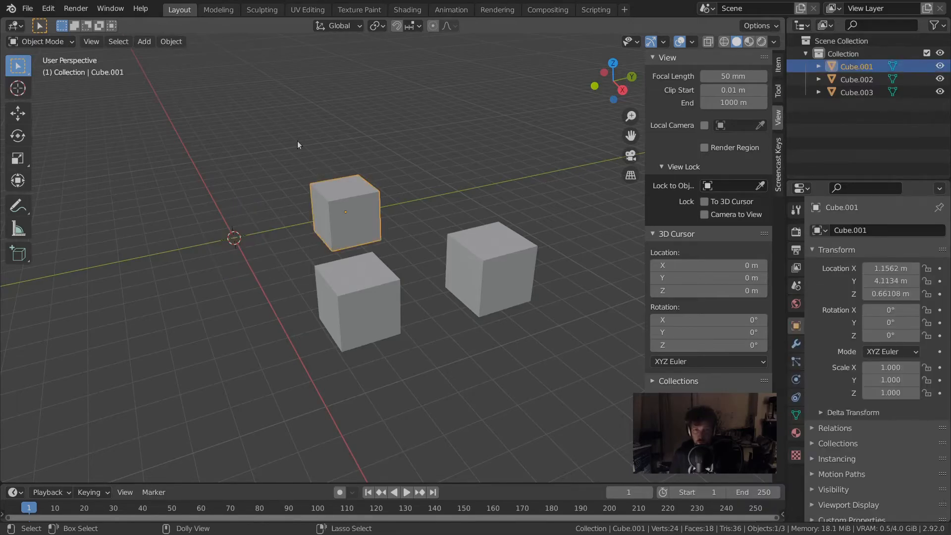
pyautogui.hotkey('ctrl', 'shift', 'z')
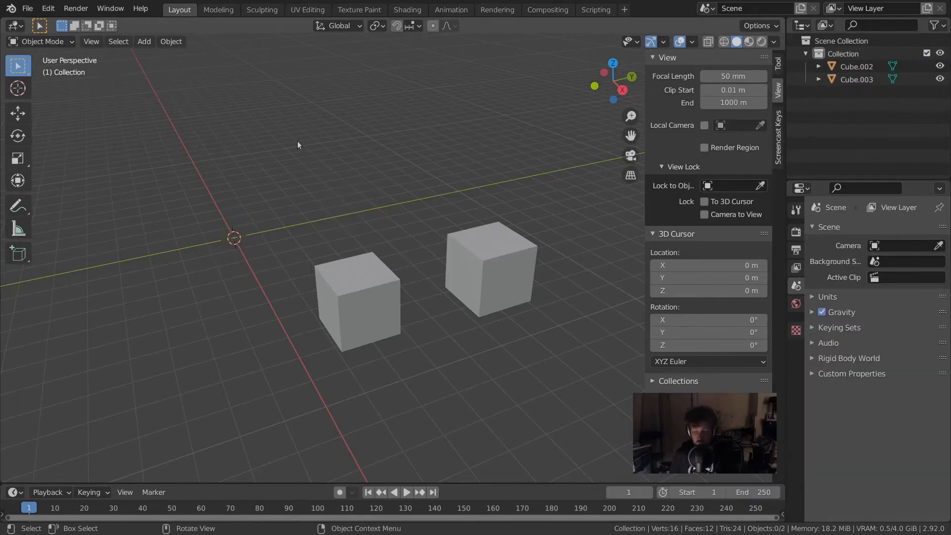
# Step: Place the 3D cursor on the top face of Cube.002, at about X 5.85 m, Y 2.86 m, Z 0.79 m
pyautogui.moveTo(306, 234)
pyautogui.mouseDown(button='middle')
pyautogui.moveTo(335, 238)
pyautogui.moveTo(304, 242)
pyautogui.moveTo(310, 236)
pyautogui.mouseUp(button='middle')
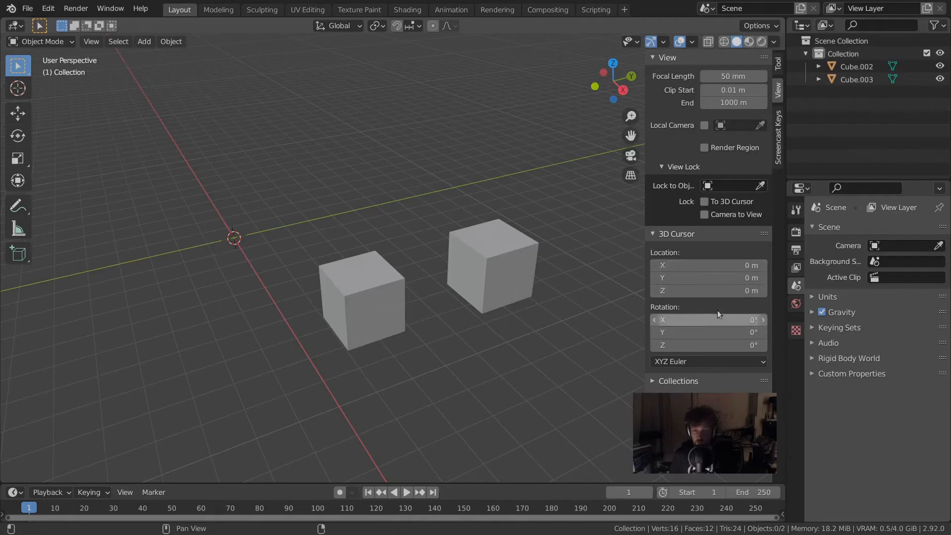
pyautogui.keyDown('shift'); pyautogui.rightClick(368, 269); pyautogui.keyUp('shift')
pyautogui.moveTo(389, 289)
pyautogui.mouseDown(button='middle')
pyautogui.moveTo(340, 300)
pyautogui.moveTo(405, 265)
pyautogui.moveTo(415, 277)
pyautogui.moveTo(388, 305)
pyautogui.mouseUp(button='middle')
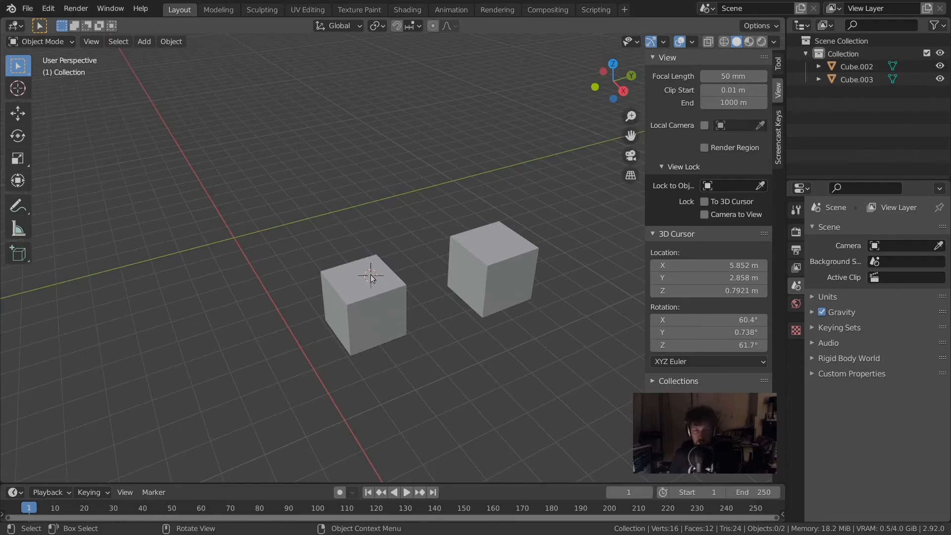
# Step: Add a cone mesh at the 3D cursor on top of Cube.002
pyautogui.hotkey('shift', 'a')
pyautogui.moveTo(372, 276)
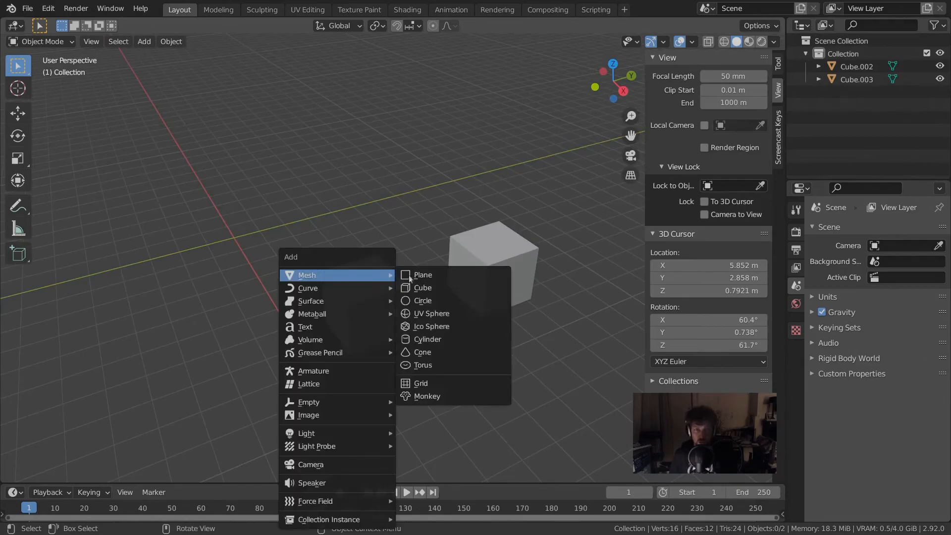
pyautogui.click(421, 351)
pyautogui.moveTo(428, 329); pyautogui.dragTo(430, 290, button='middle')
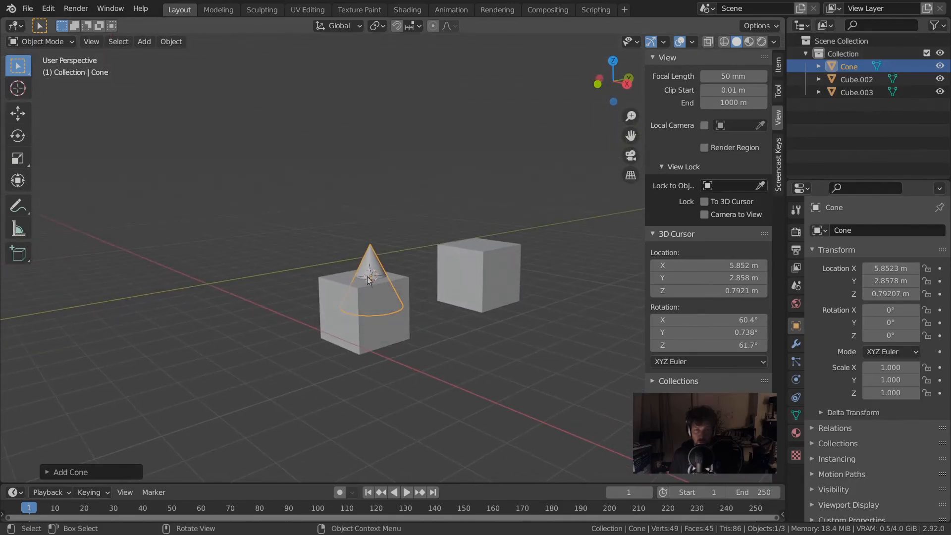
# Step: Place the 3D cursor near the cone's tip, at about X 5.91 m, Y 2.79 m, Z 1.62 m
pyautogui.moveTo(367, 280); pyautogui.dragTo(369, 301, button='middle')
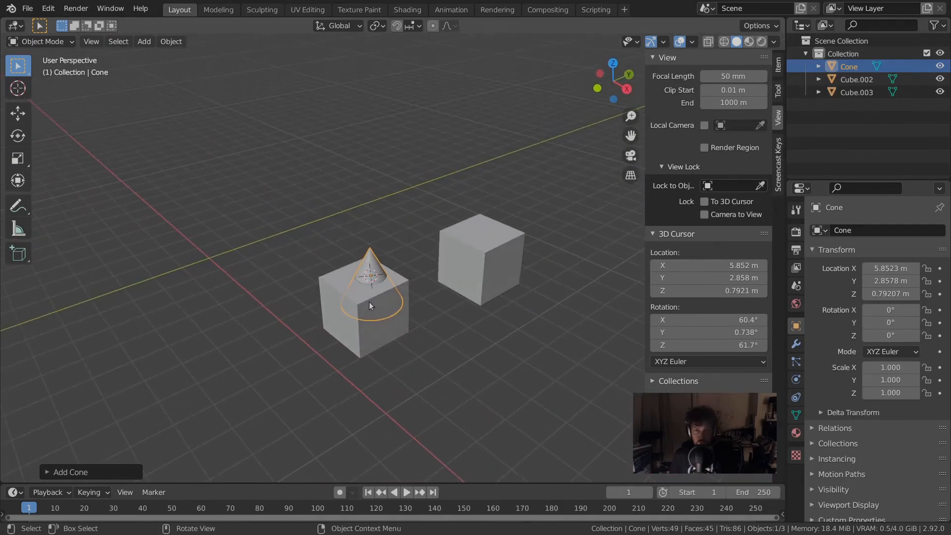
pyautogui.keyDown('shift'); pyautogui.rightClick(371, 256); pyautogui.keyUp('shift')
pyautogui.moveTo(371, 256)
pyautogui.mouseDown(button='middle')
pyautogui.moveTo(442, 236)
pyautogui.moveTo(377, 256)
pyautogui.mouseUp(button='middle')
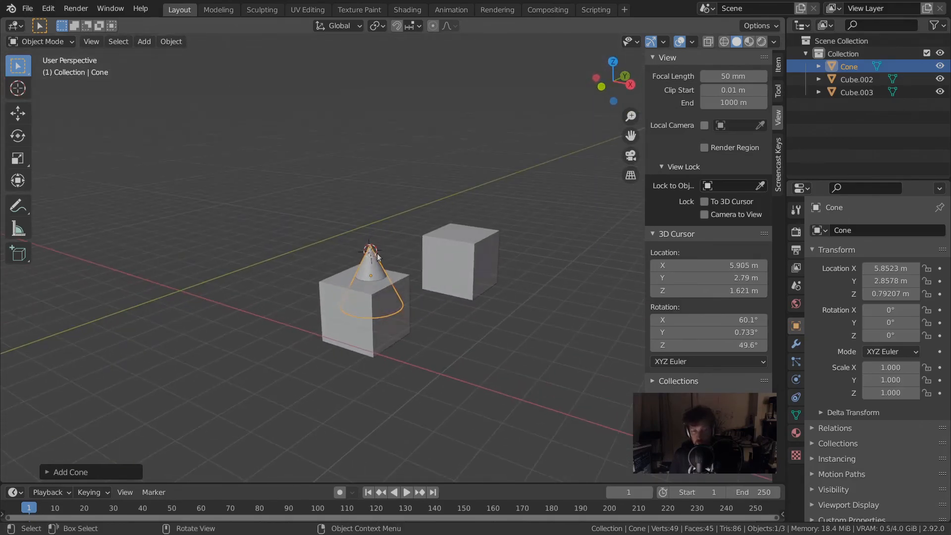